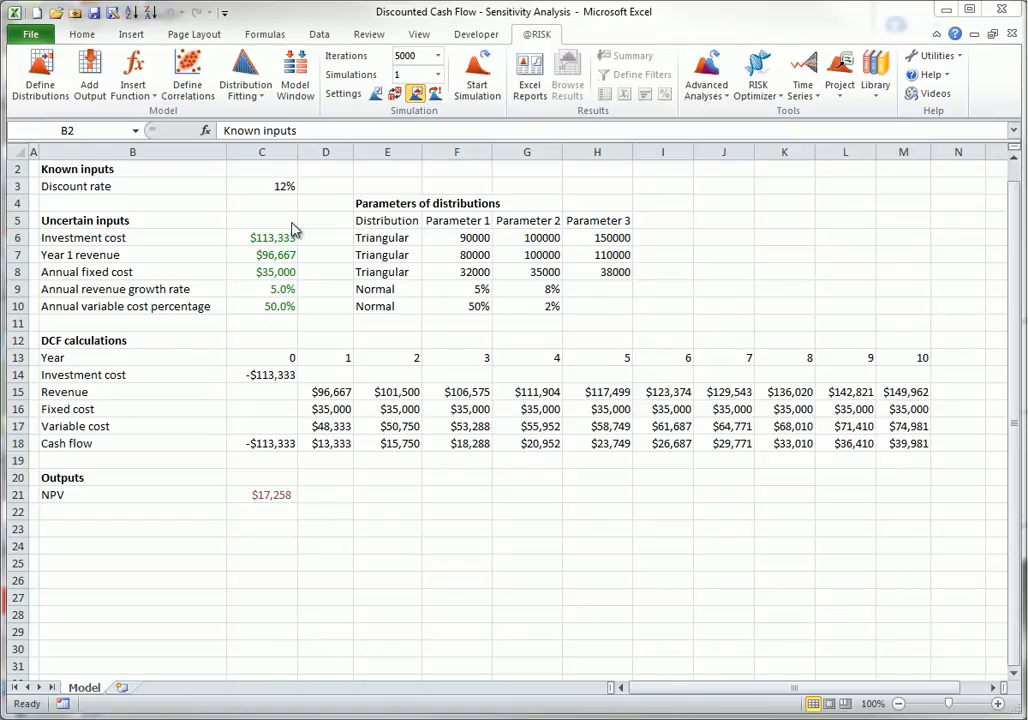
Browse the simulation results for the NPV output in C21 and display the Tornado - Change in Output Mean graph
click(265, 495)
click(567, 78)
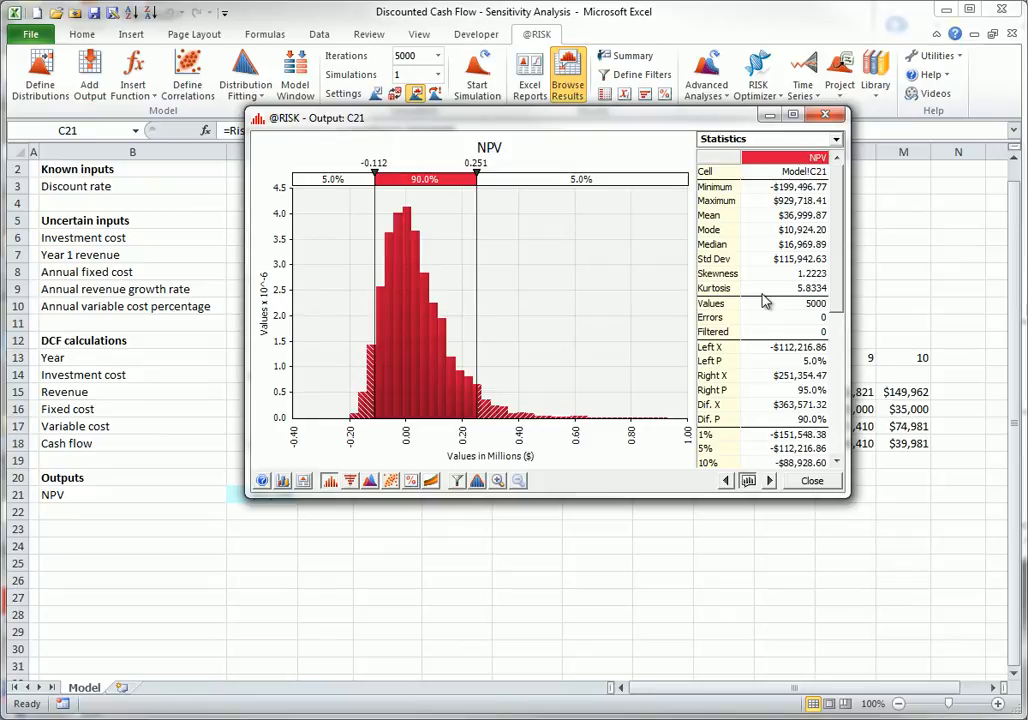
click(350, 481)
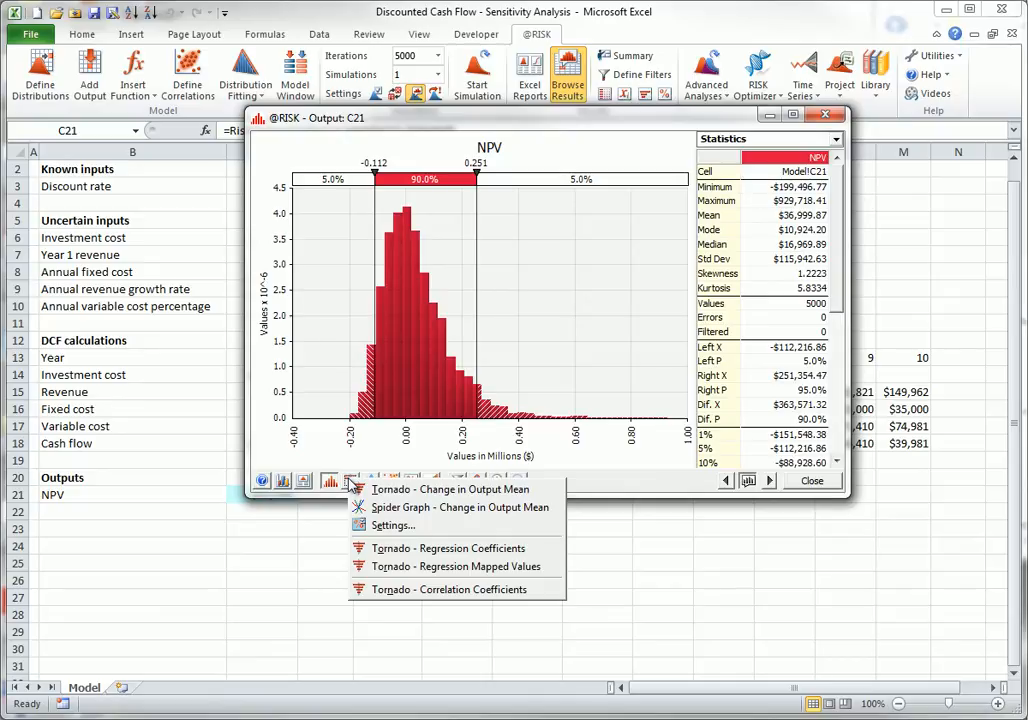
click(380, 489)
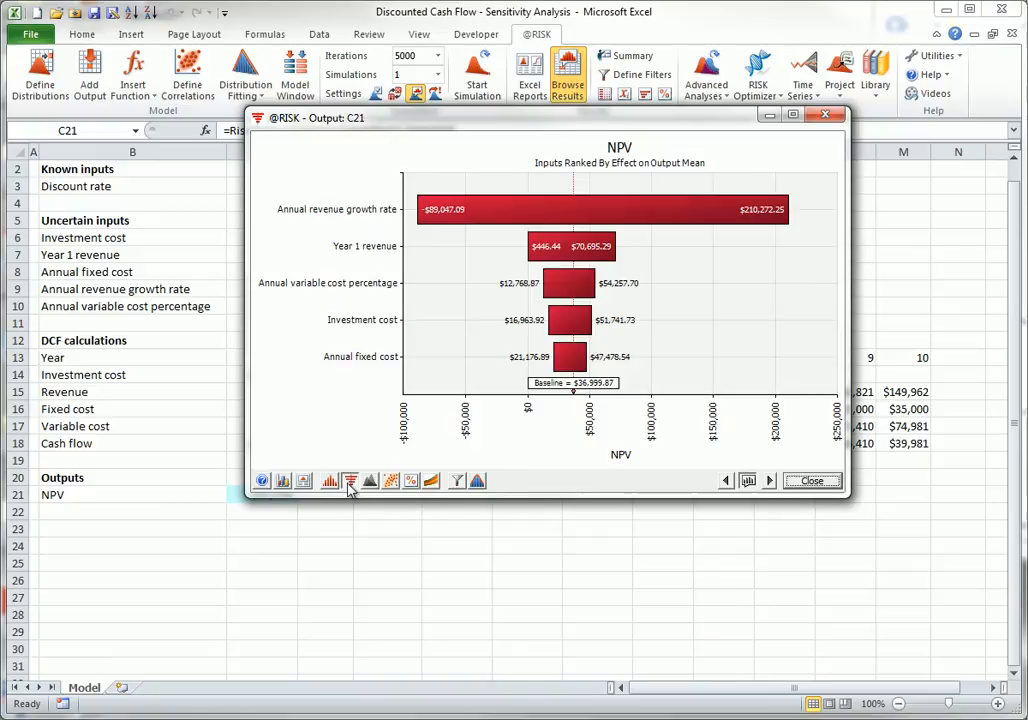
Change the tornado graph's output statistic to Percentile at 5%
click(349, 483)
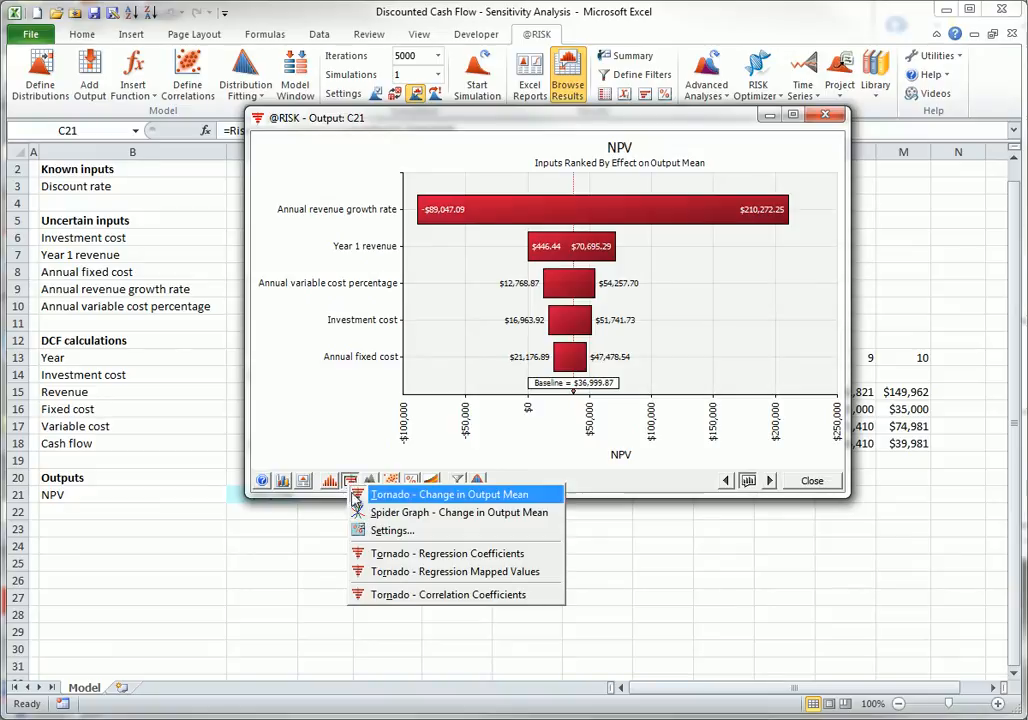
click(372, 530)
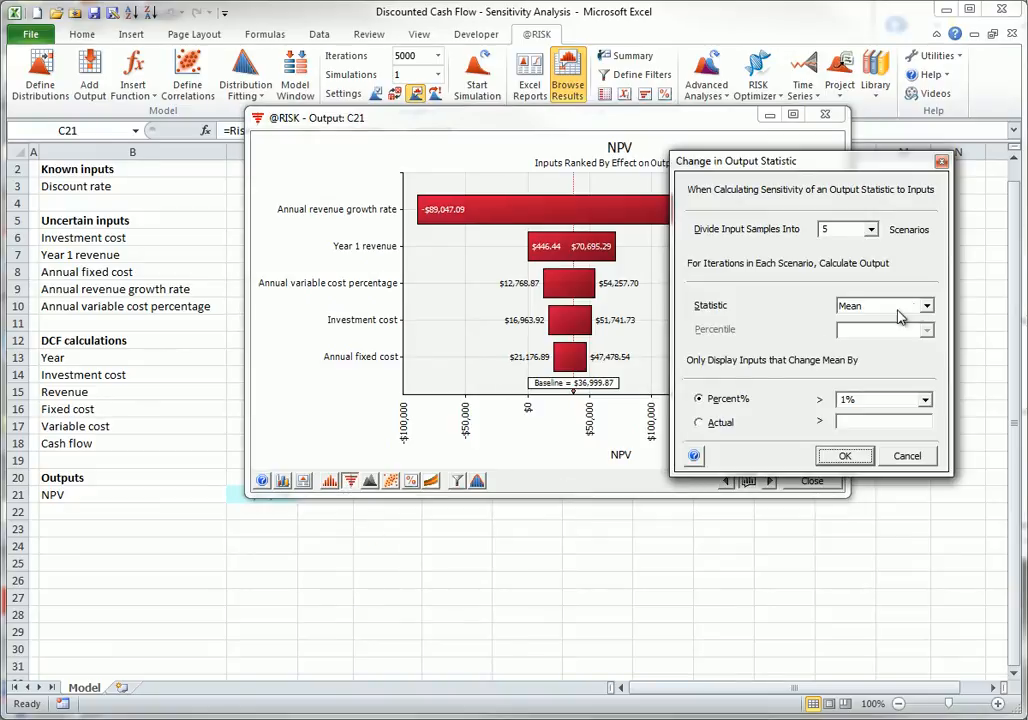
click(928, 308)
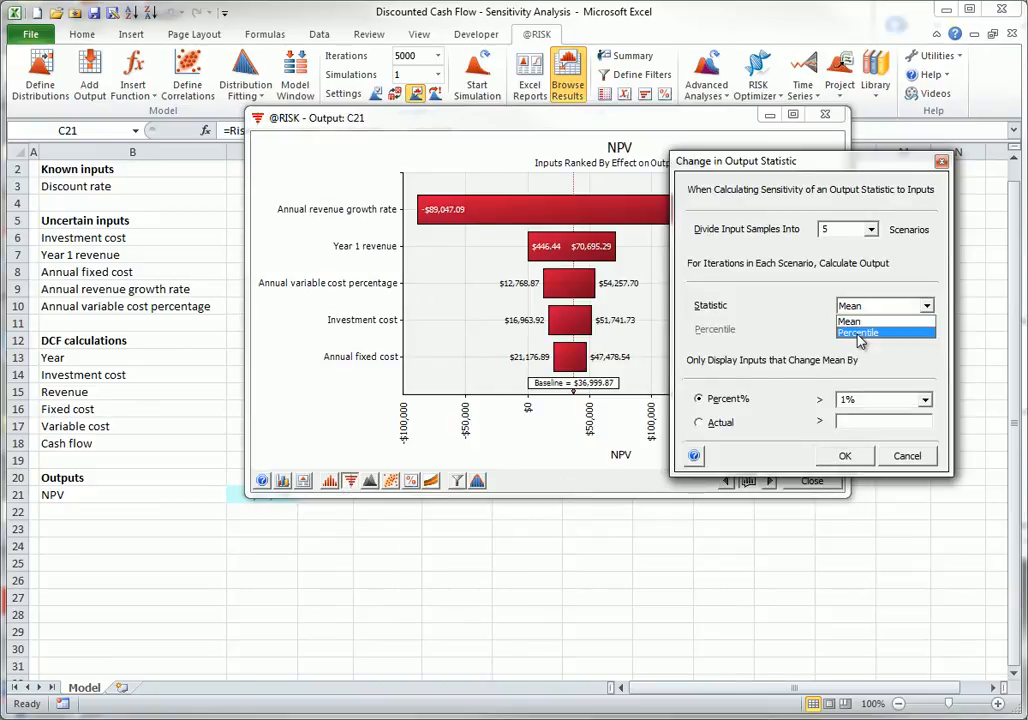
click(861, 331)
click(928, 331)
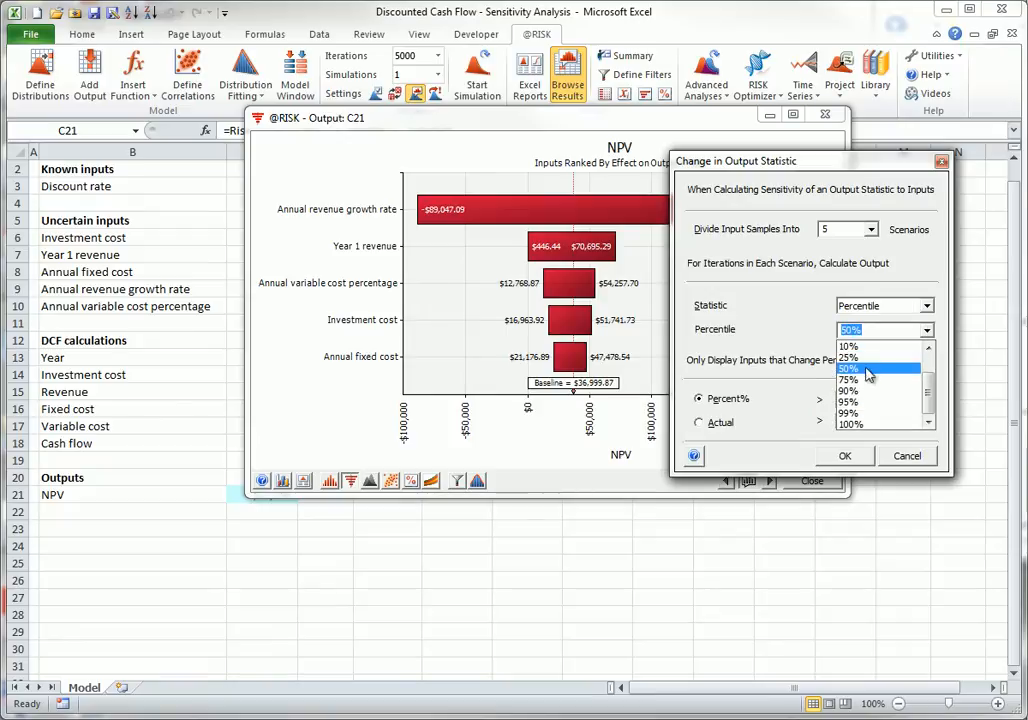
scroll(929, 385, up, 1)
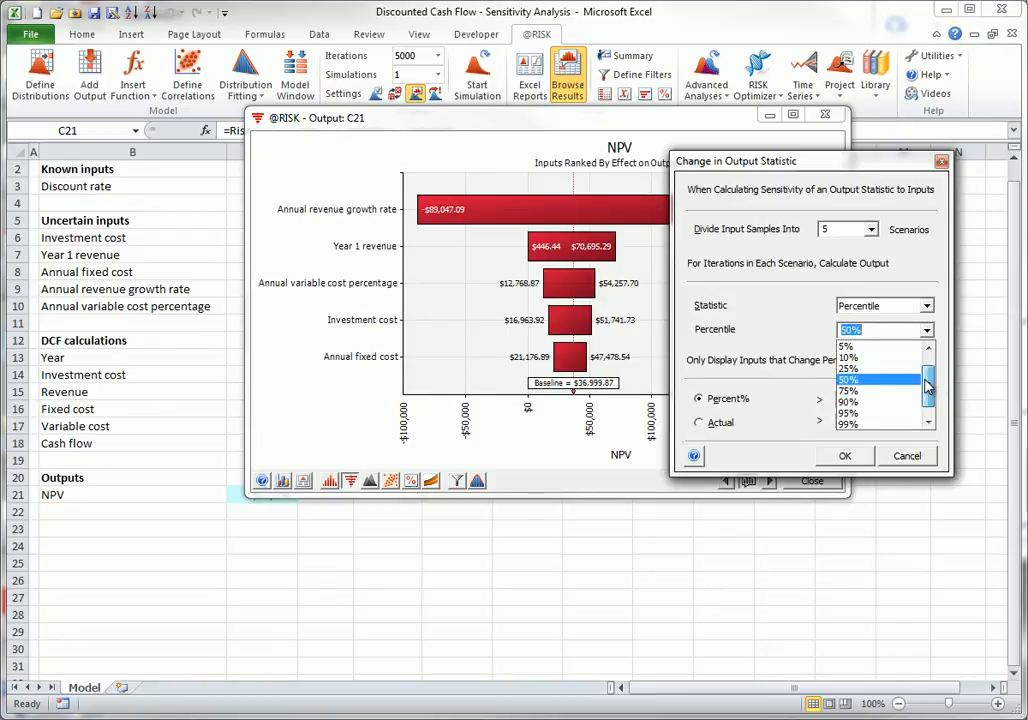
click(846, 369)
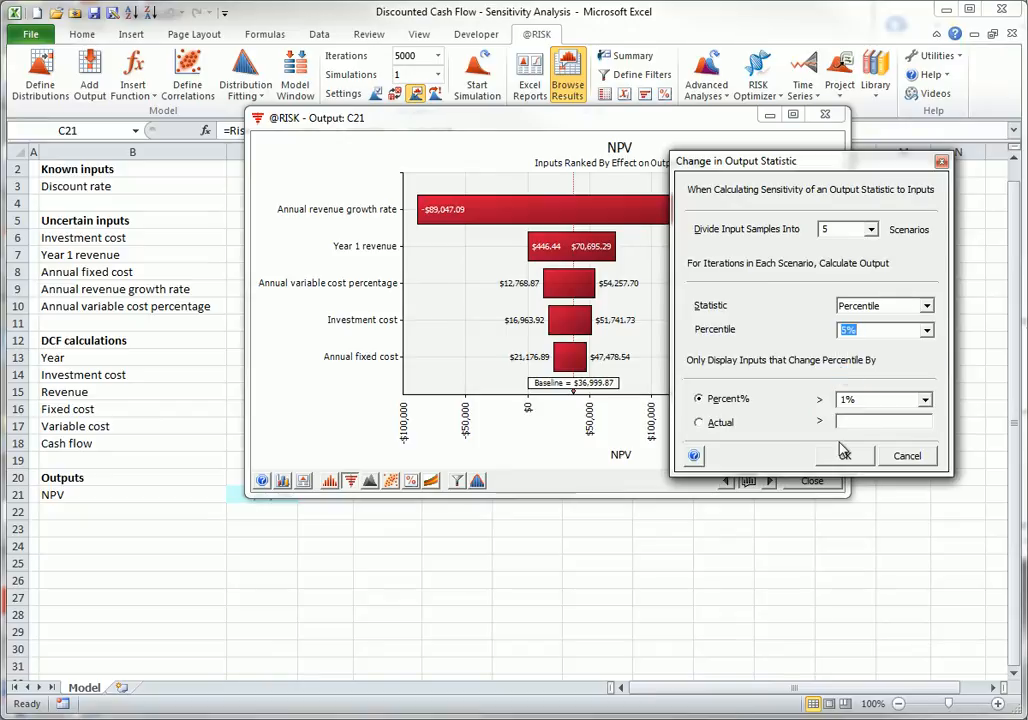
click(845, 455)
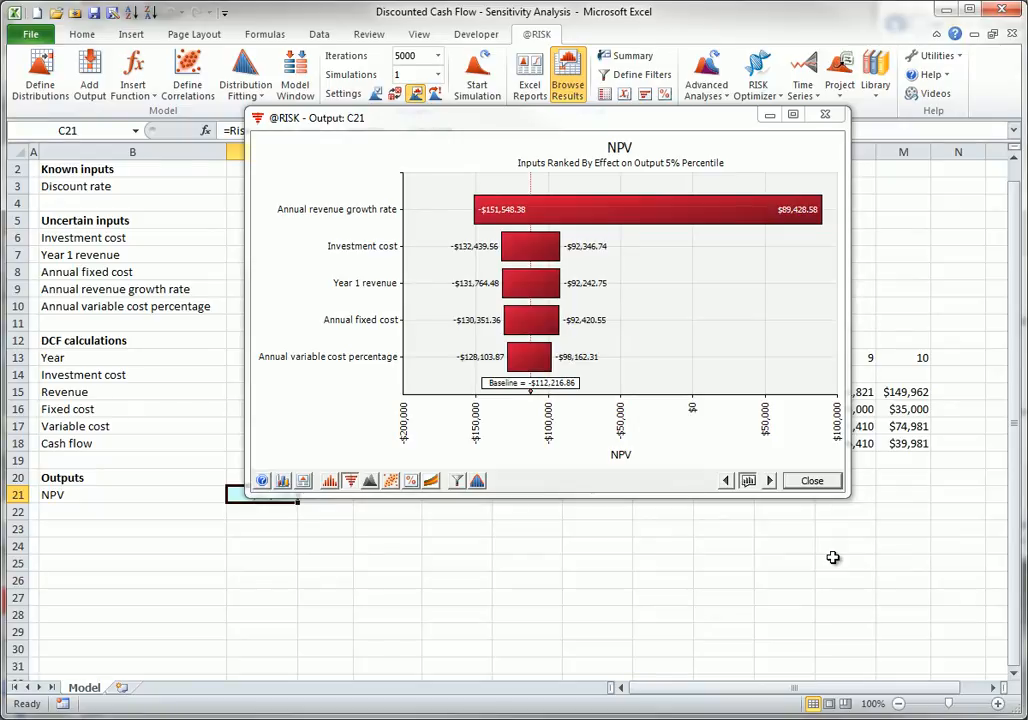
Restore the output statistic to Mean, view the Spider Graph - Change in Output Mean, and close the NPV results graph
click(350, 481)
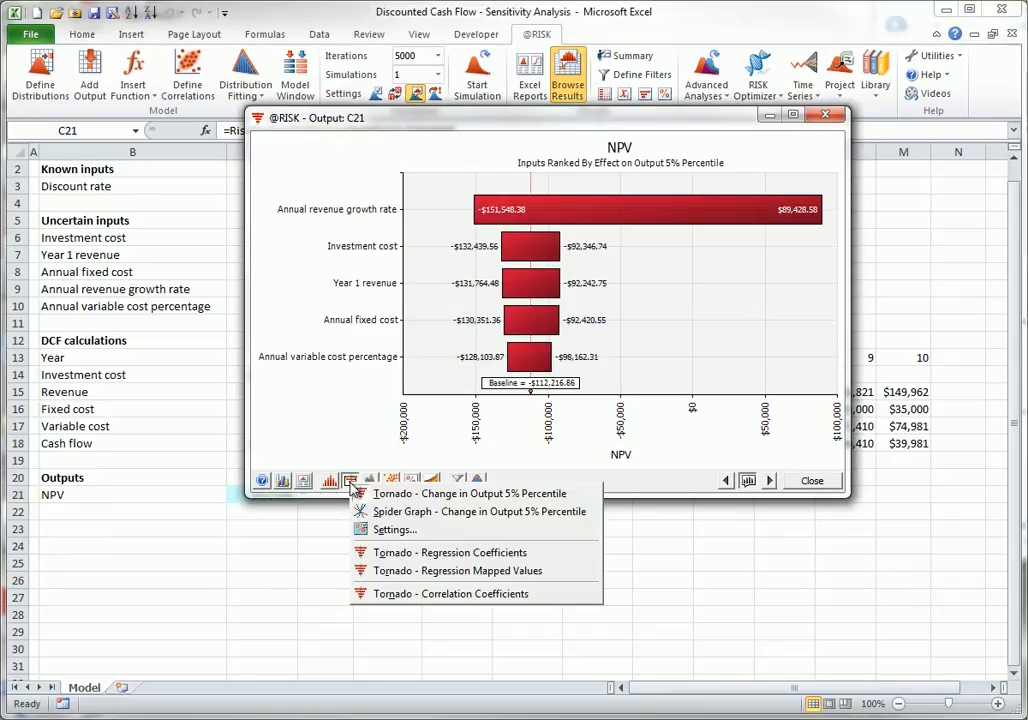
click(386, 532)
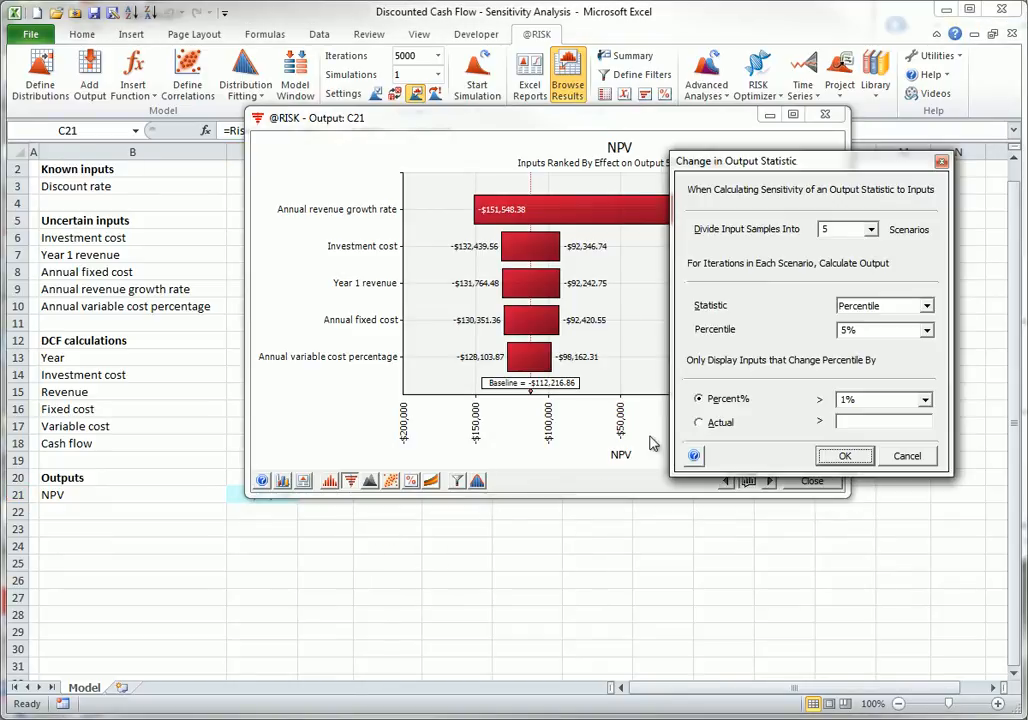
click(926, 305)
click(849, 321)
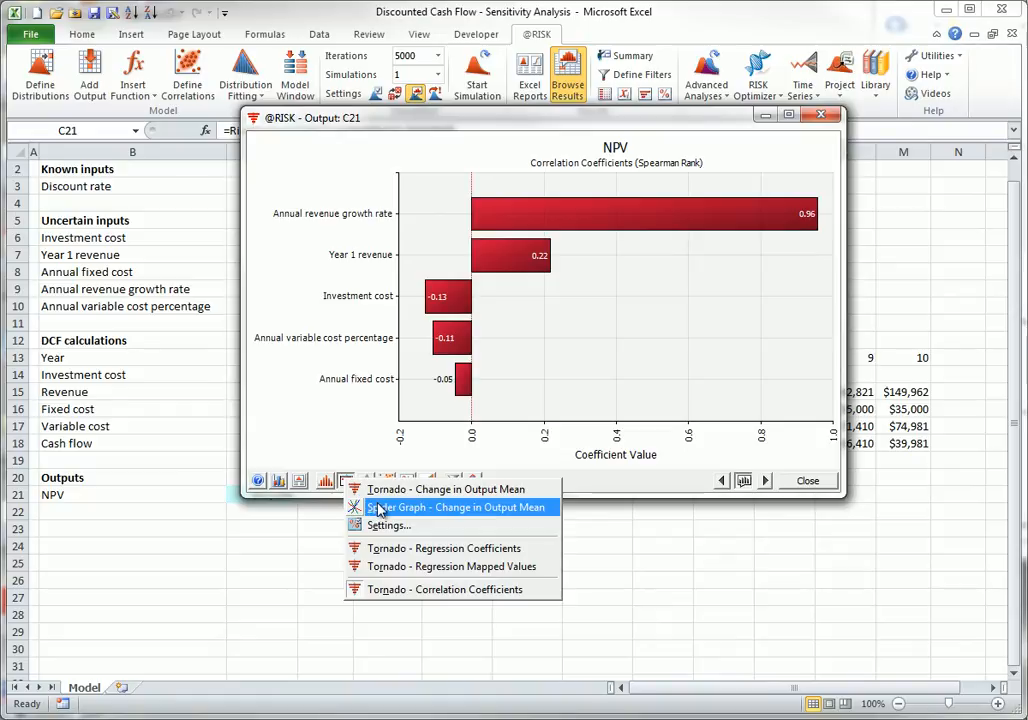
click(378, 508)
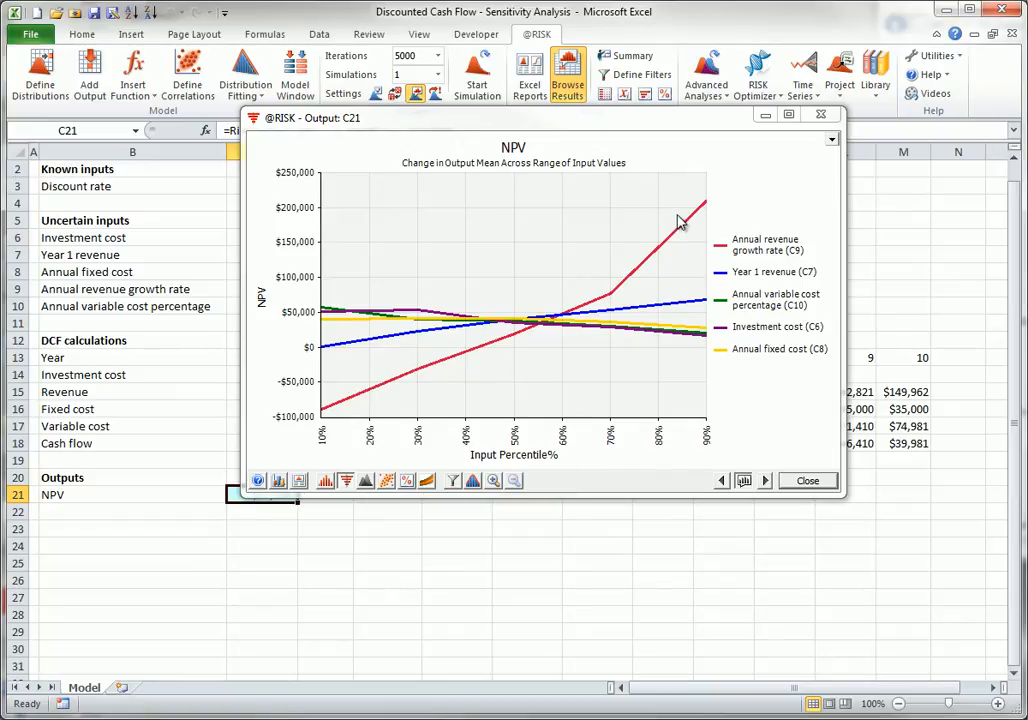
click(808, 481)
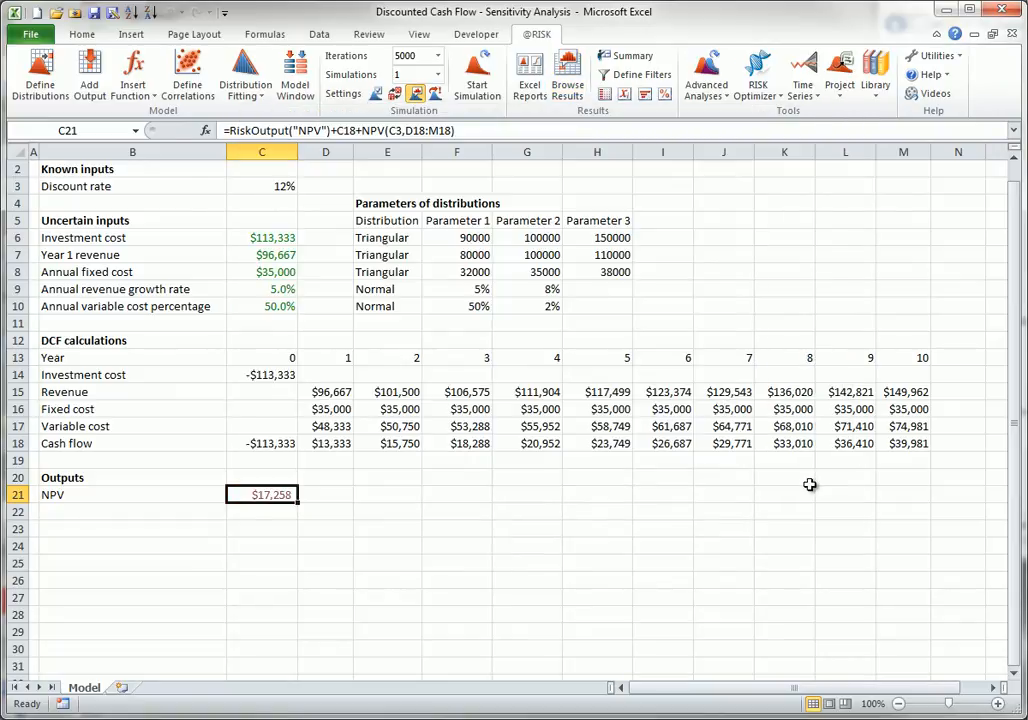
Check the available graph types for NPV in the simulation Results Summary, leaving the current type selected, and close the summary
click(612, 56)
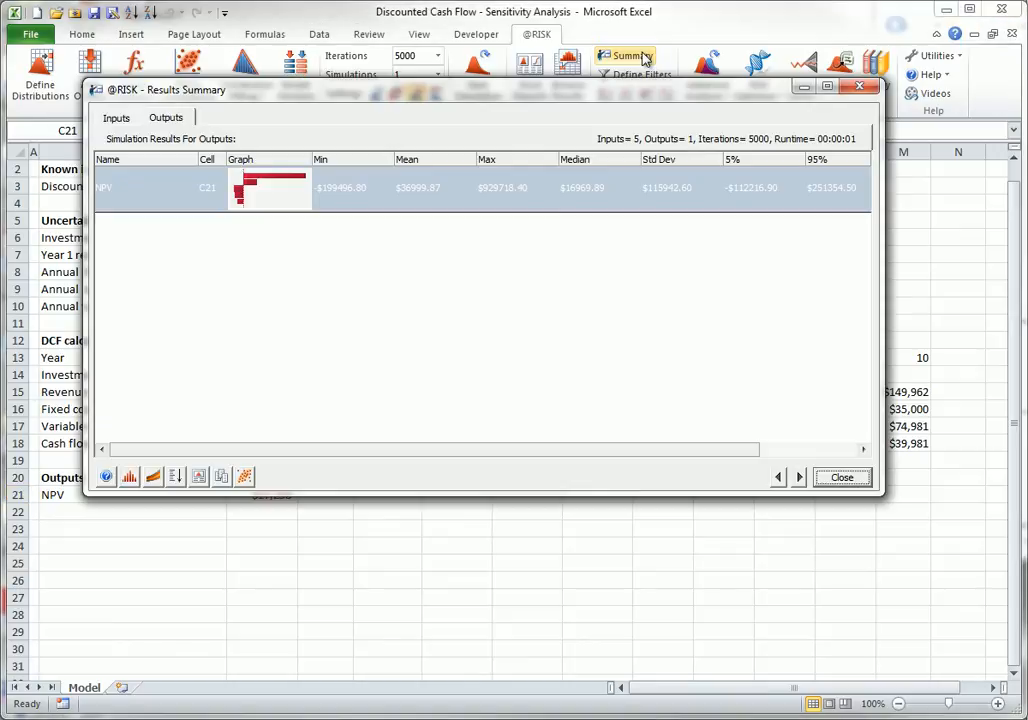
click(129, 477)
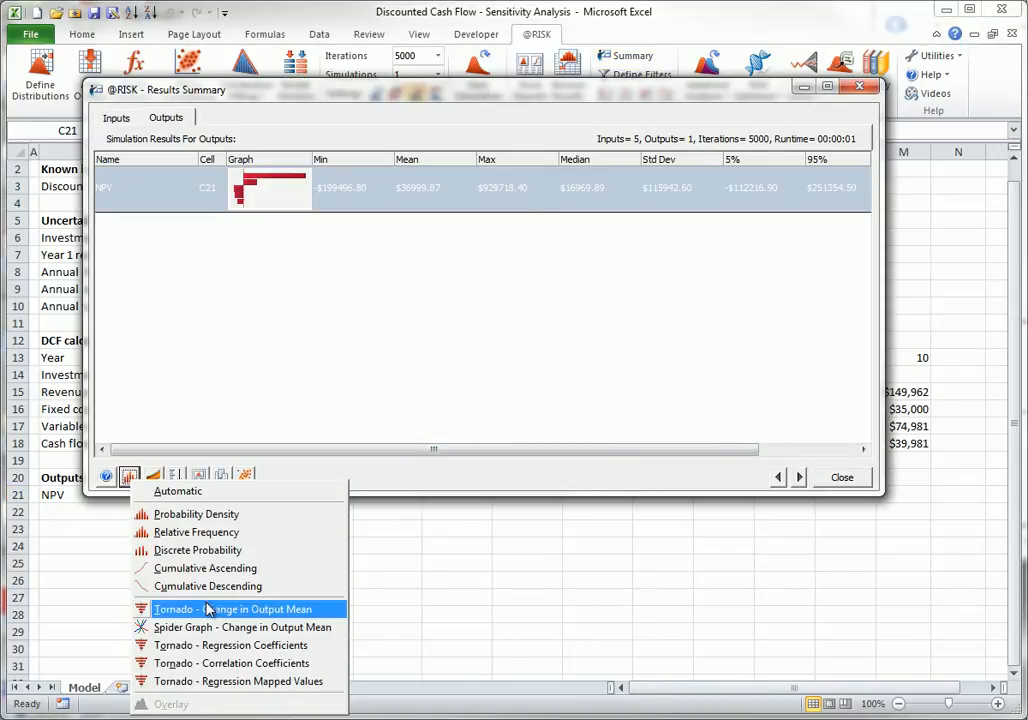
click(845, 480)
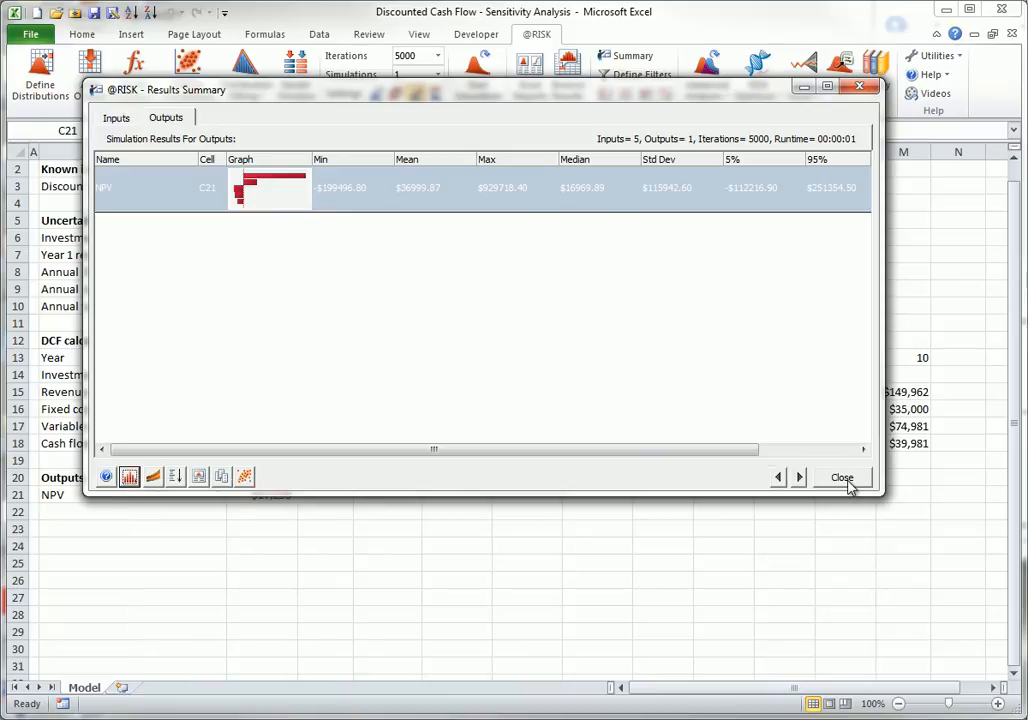
click(843, 478)
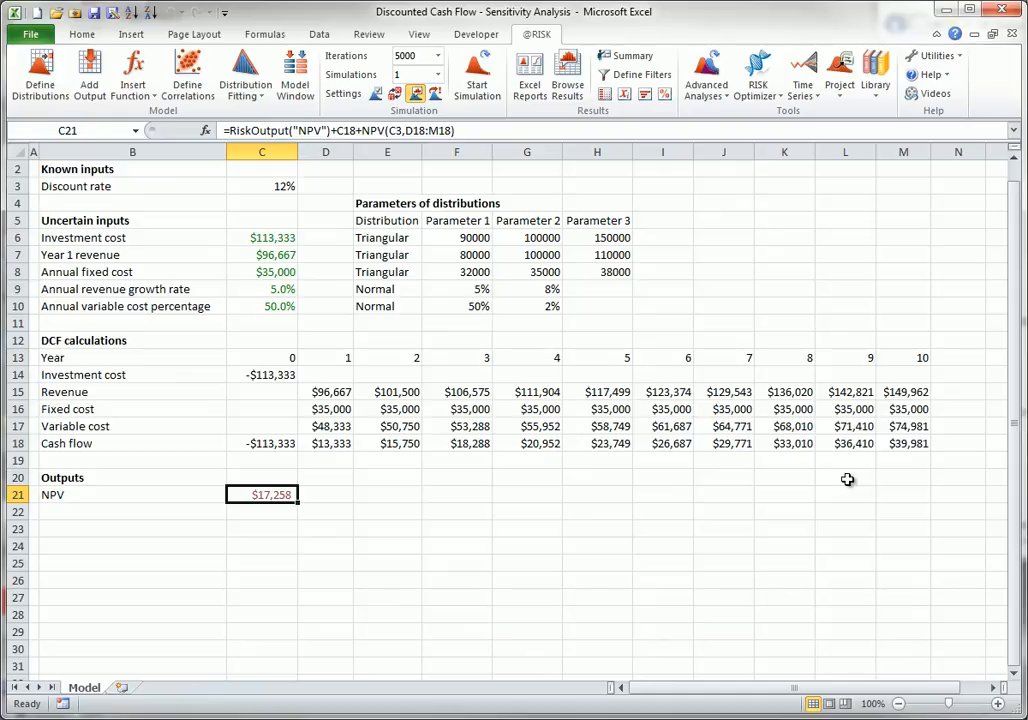
Examine the Sensitivity Analysis ranking for NPV and its scatter plot against annual revenue growth rate, closing both windows when done
click(644, 93)
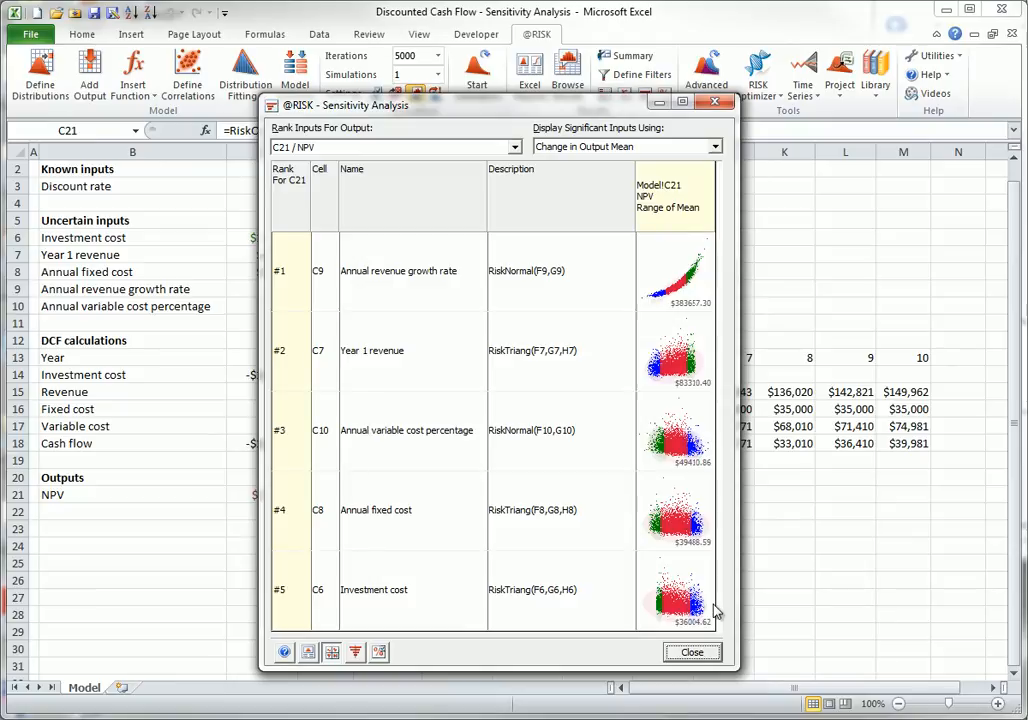
click(680, 285)
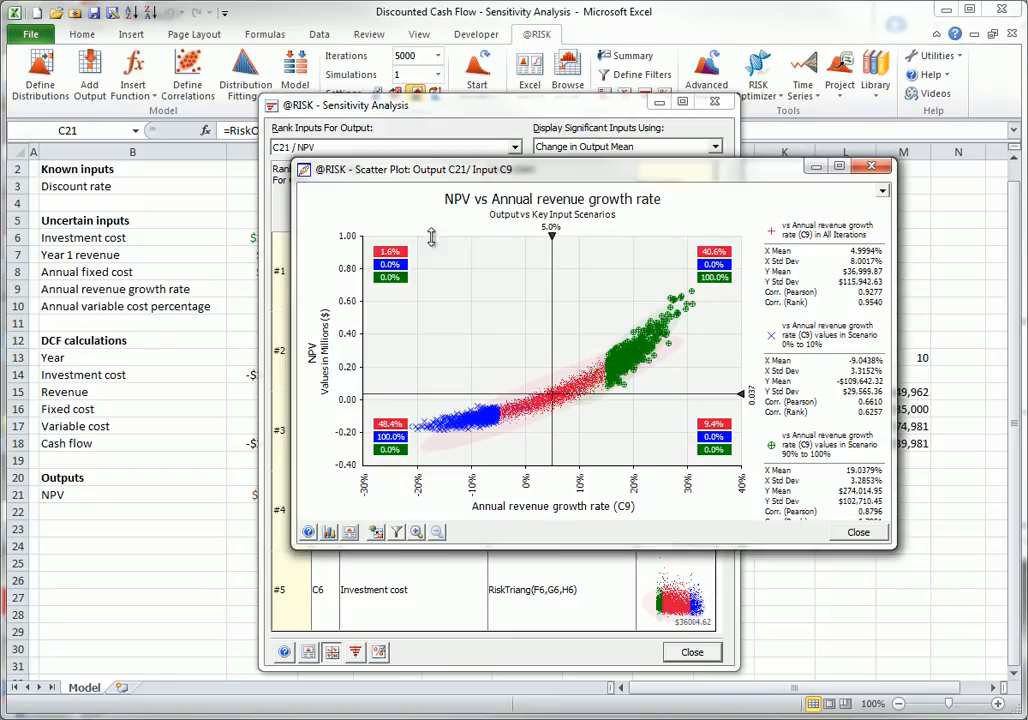
click(858, 532)
click(692, 652)
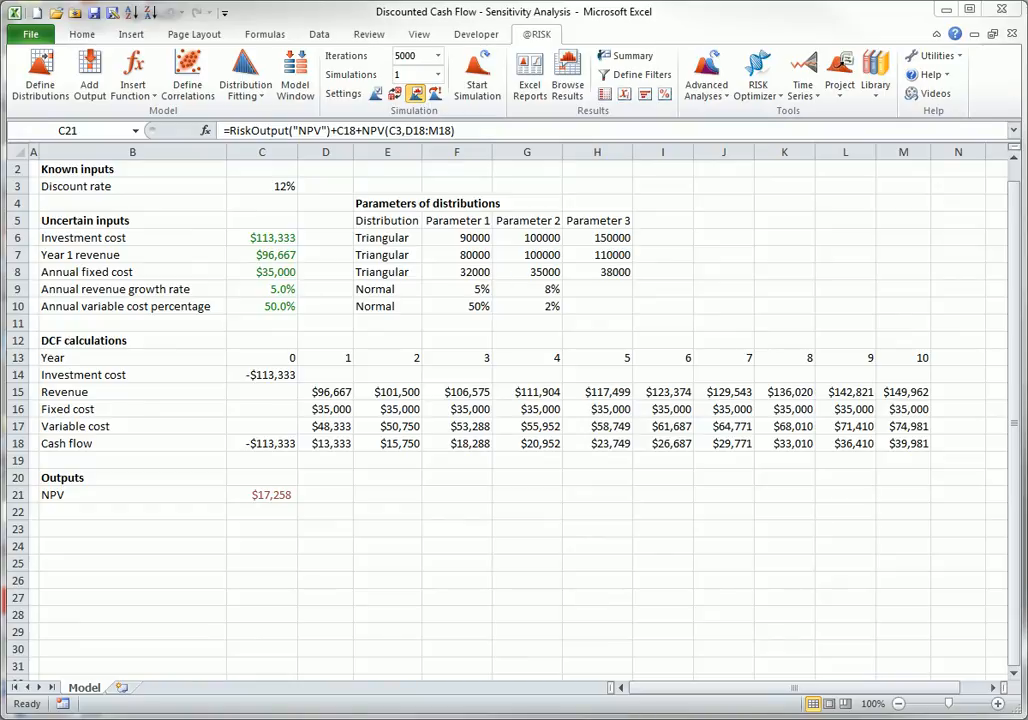
Monitor C21 in the Advanced Sensitivity Analysis and add the annual revenue growth rate in C9 as a distribution input varied by percentiles
click(272, 495)
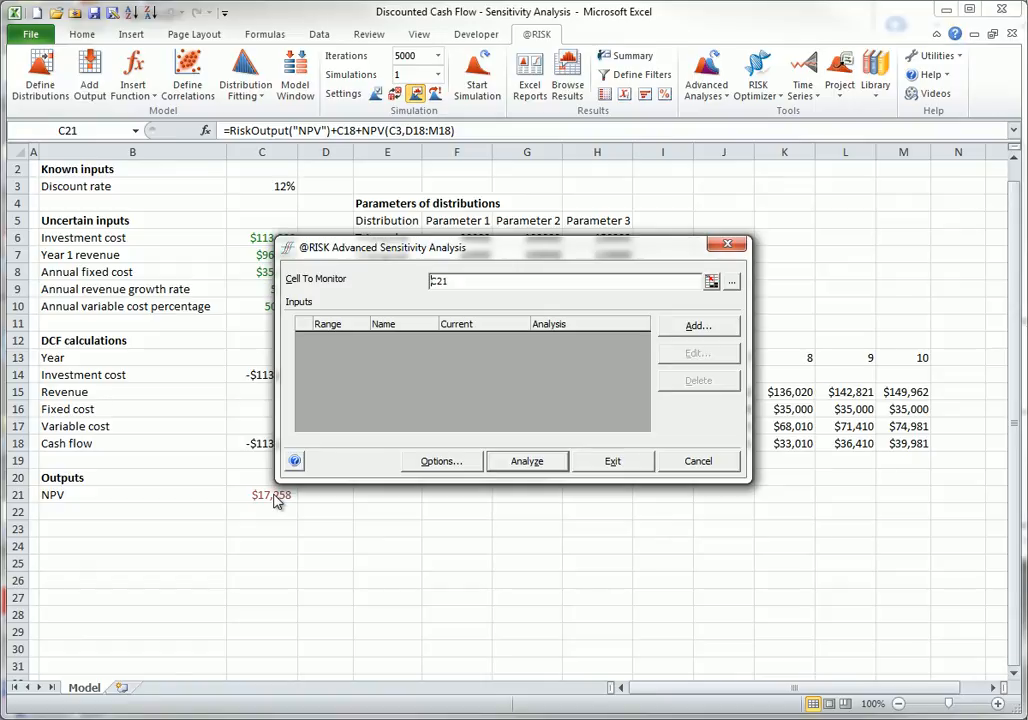
click(695, 326)
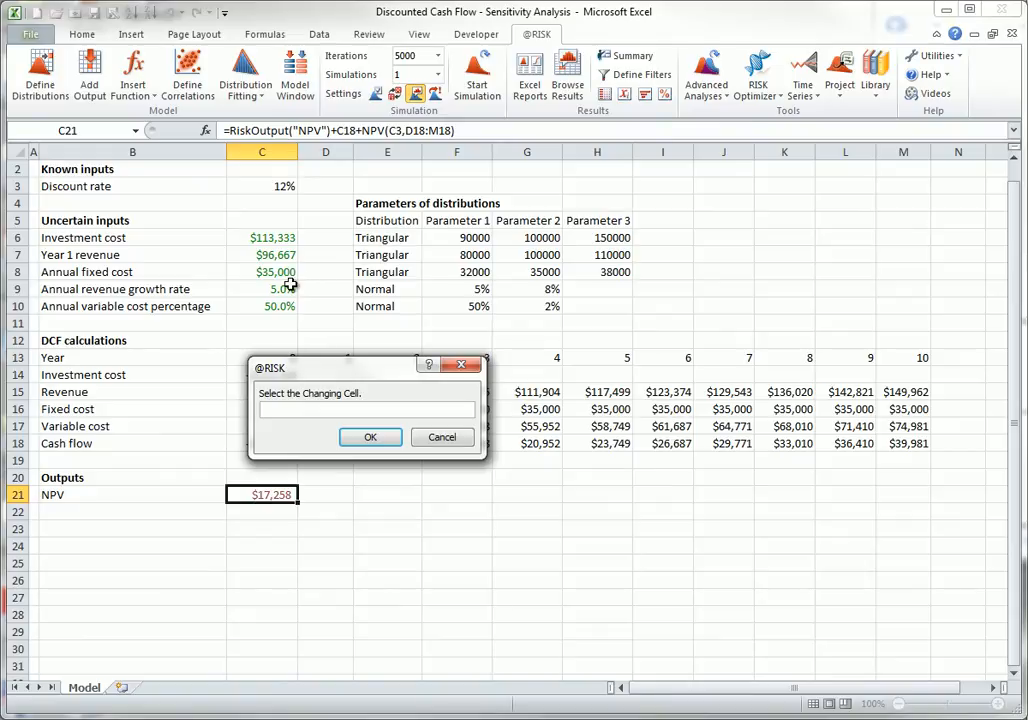
click(289, 286)
click(370, 437)
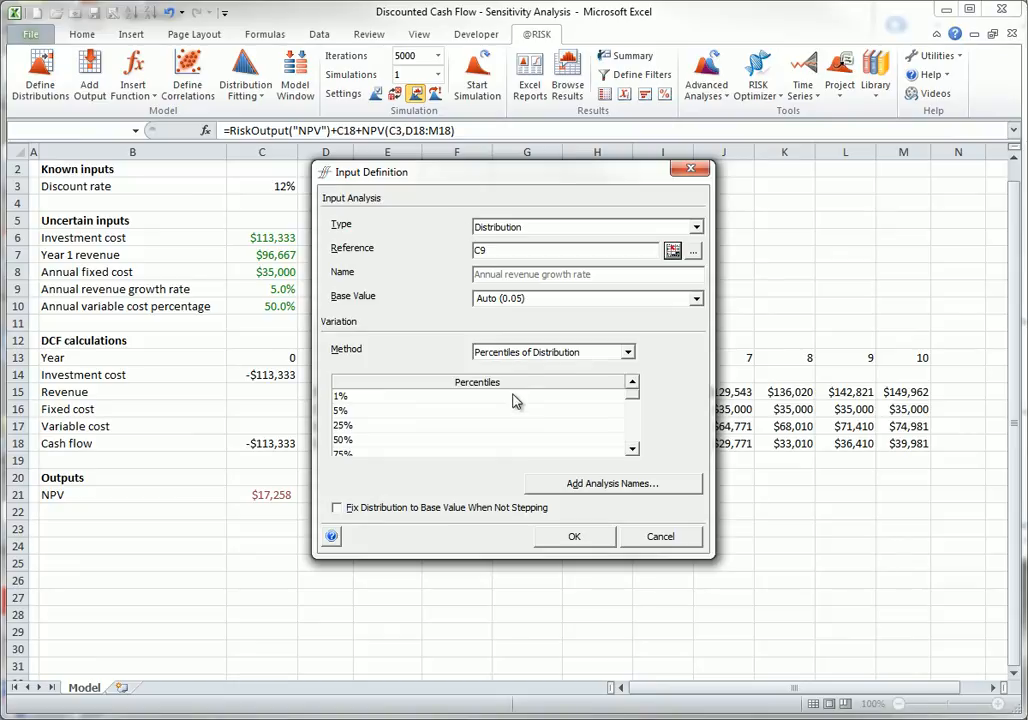
click(631, 406)
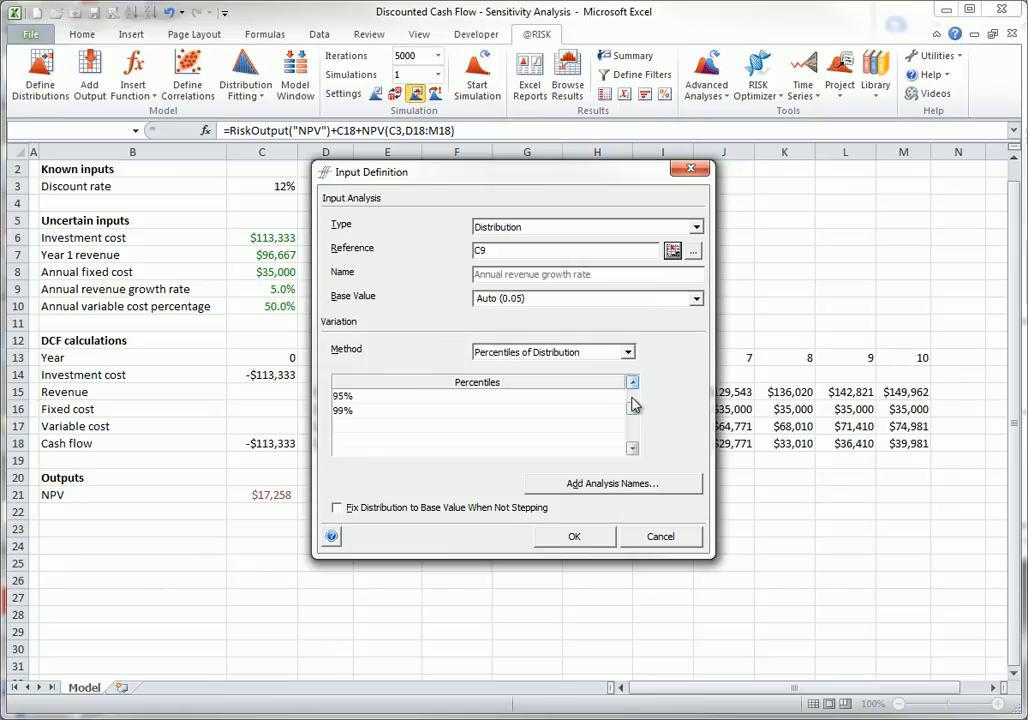
click(631, 406)
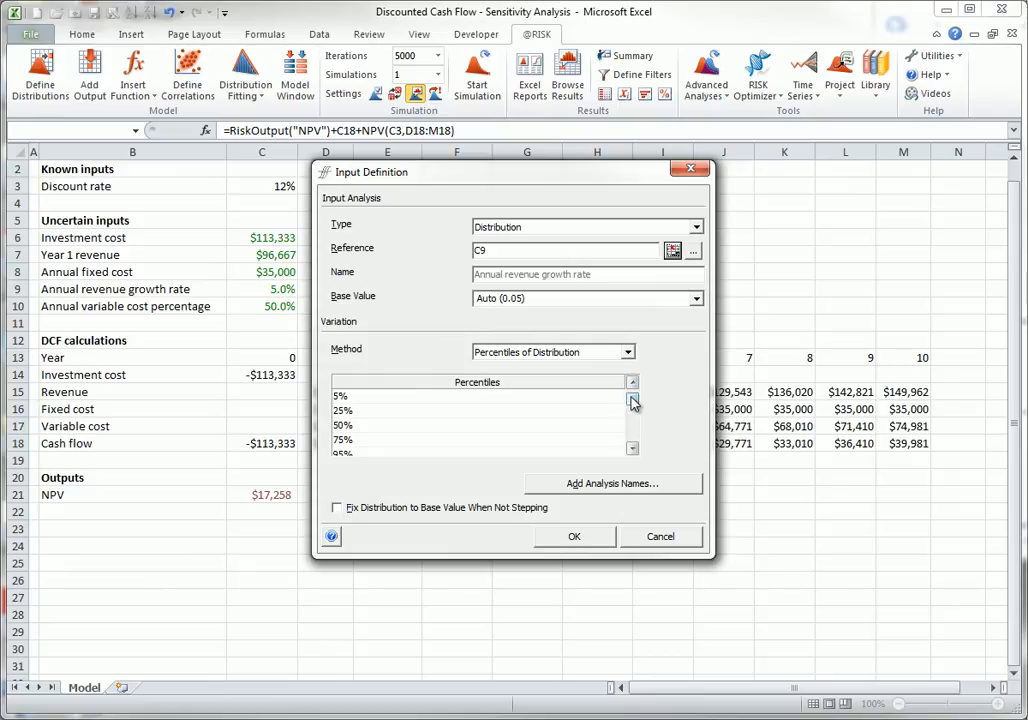
click(576, 537)
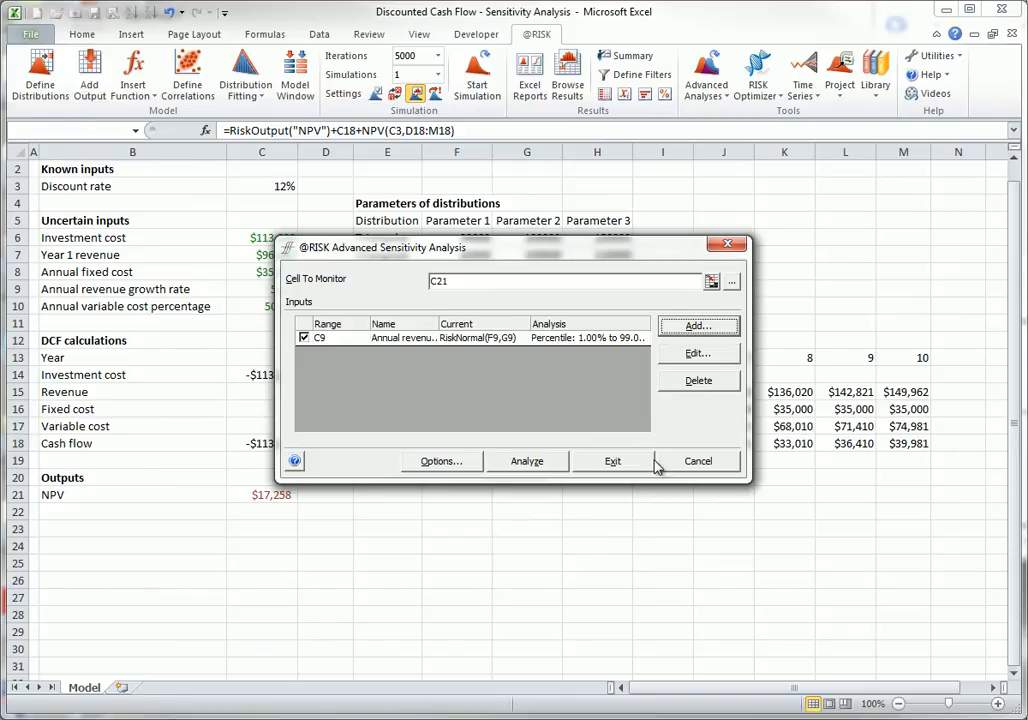
Add the discount rate in C3 as a Cell-type sensitivity input, using the % Change from Base Value variation method
click(700, 328)
click(698, 231)
click(580, 256)
click(565, 250)
text(C3)
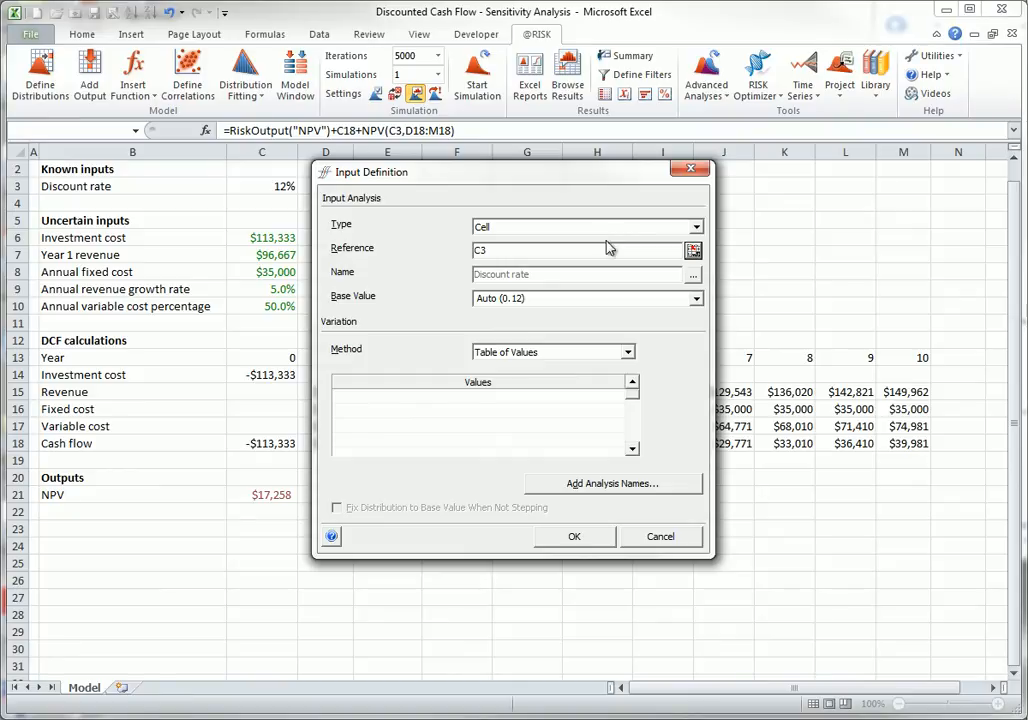
click(627, 352)
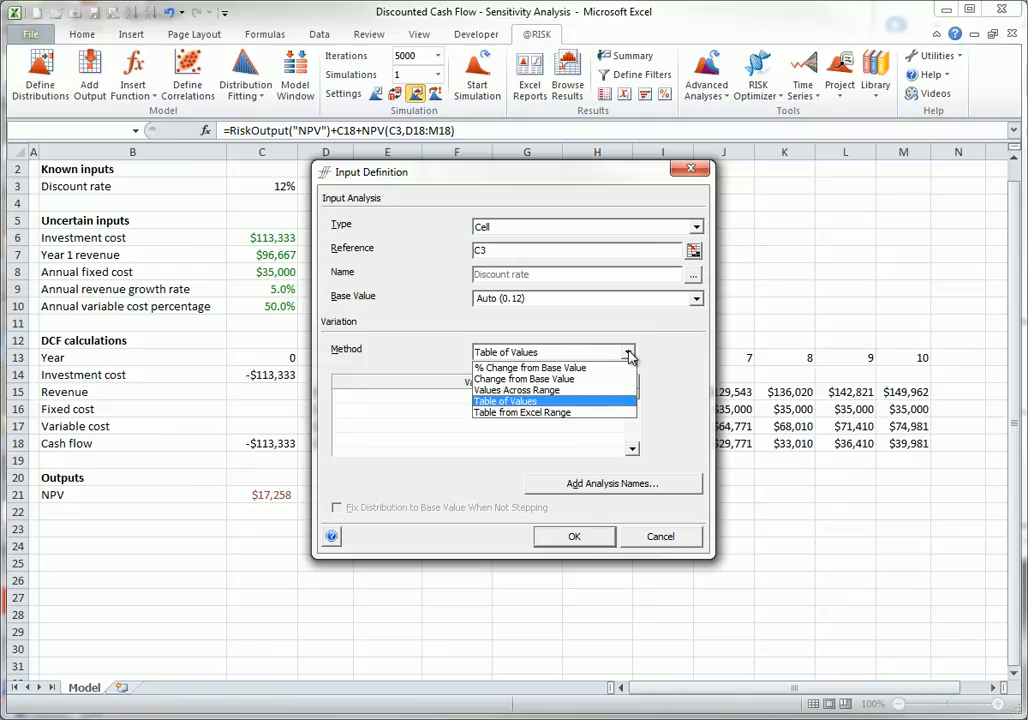
click(557, 368)
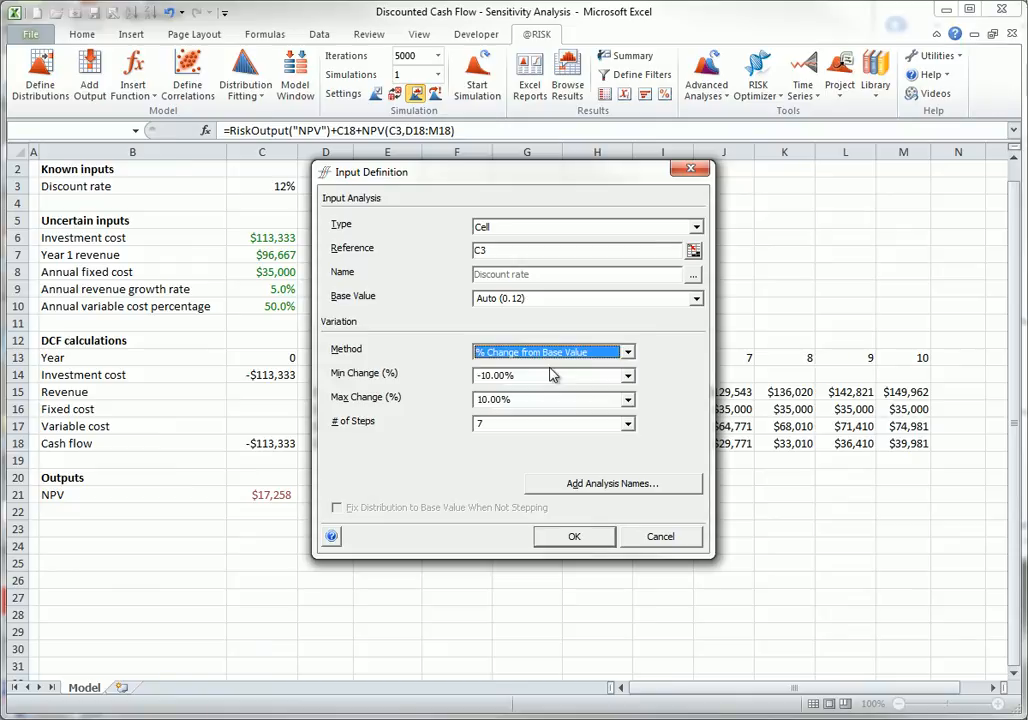
click(571, 538)
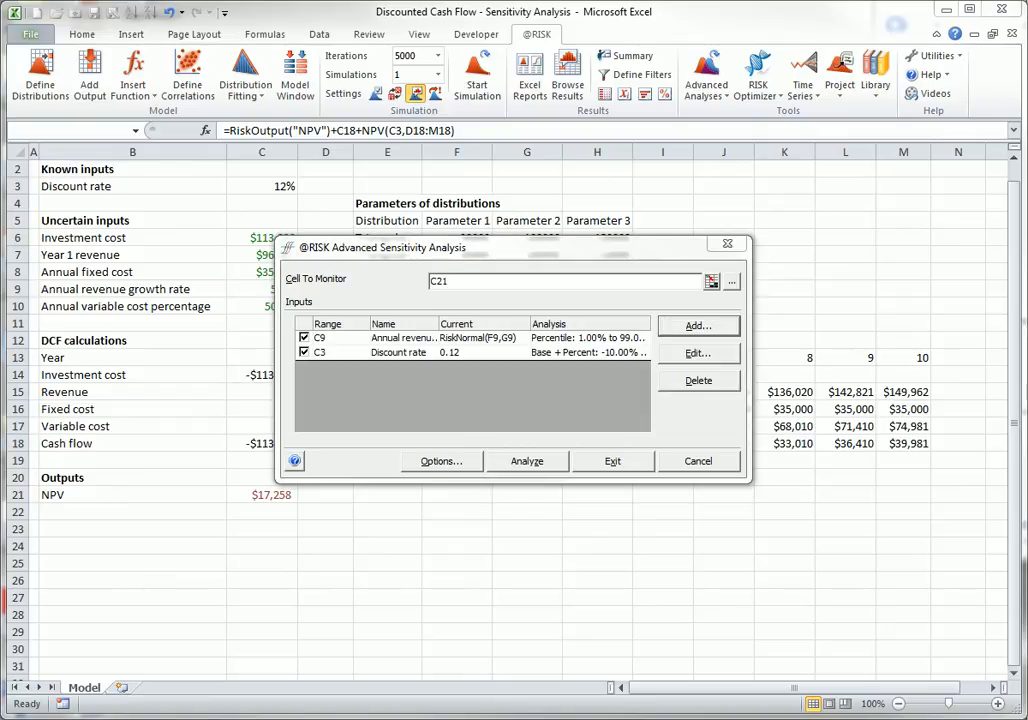
Run the Advanced Sensitivity Analysis with the C9 and C3 inputs
click(527, 461)
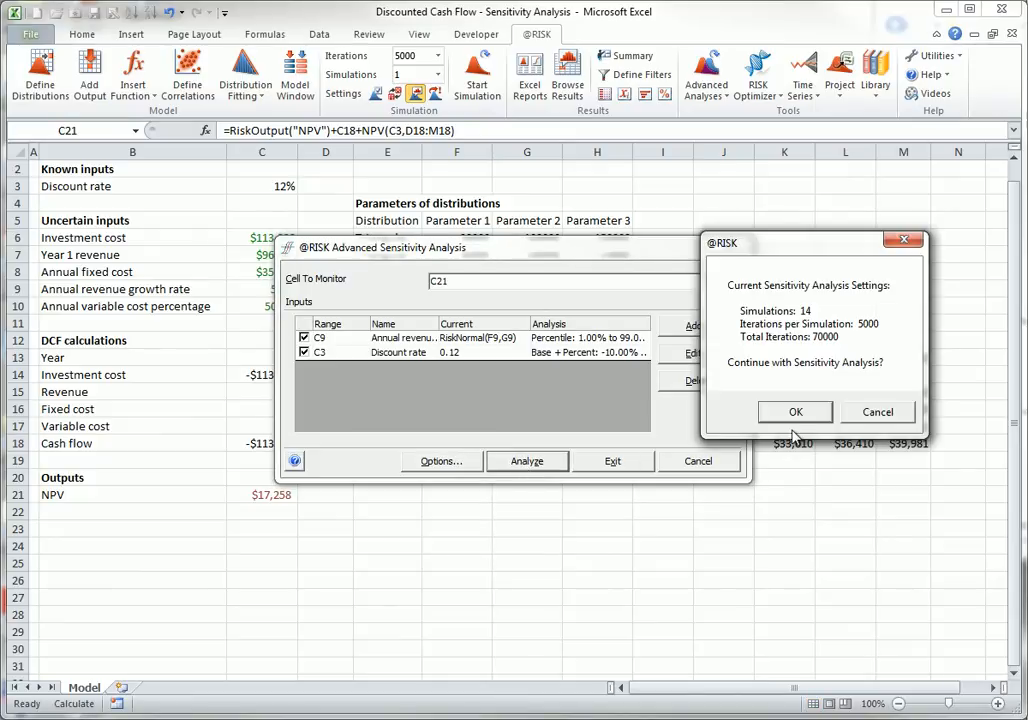